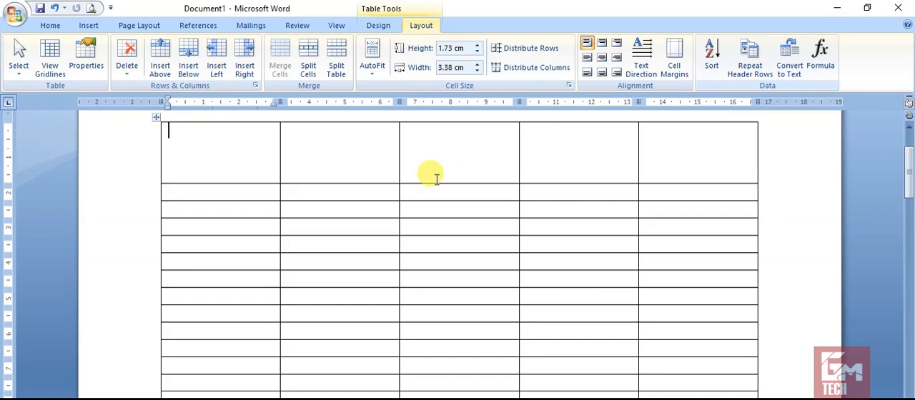
Enter 2, 4, 5, 6, 6 and 7 down the second column, starting in the table's second row.
{"action": "left_click", "coordinate": [335, 187]}
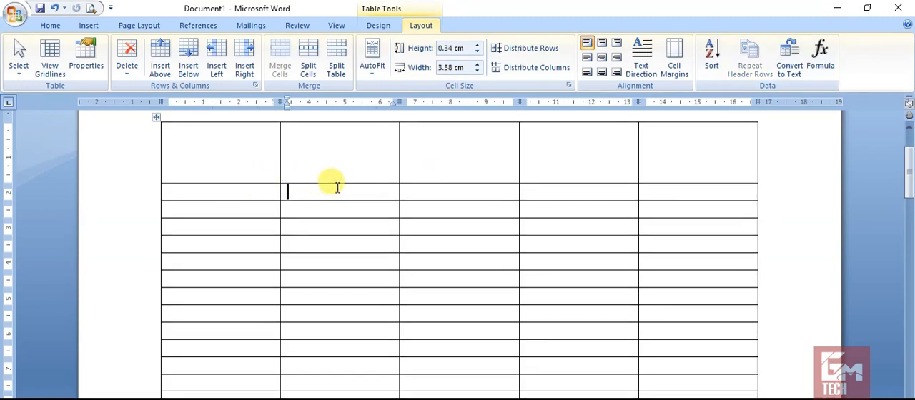
{"action": "type", "text": "2"}
{"action": "key", "text": "Down"}
{"action": "type", "text": "4"}
{"action": "key", "text": "Down"}
{"action": "type", "text": "5"}
{"action": "key", "text": "Down"}
{"action": "type", "text": "6"}
{"action": "key", "text": "Down"}
{"action": "type", "text": "6"}
{"action": "key", "text": "Down"}
{"action": "type", "text": "7"}
{"action": "key", "text": "Down"}
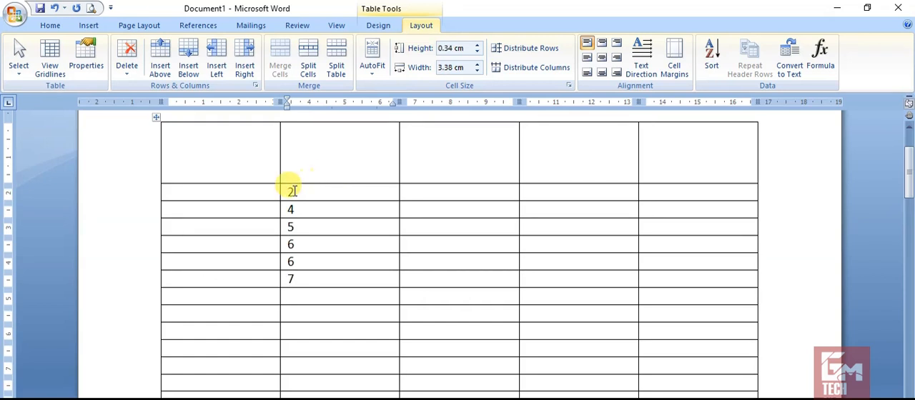
{"action": "left_click_drag", "start_coordinate": [289, 190], "coordinate": [296, 278]}
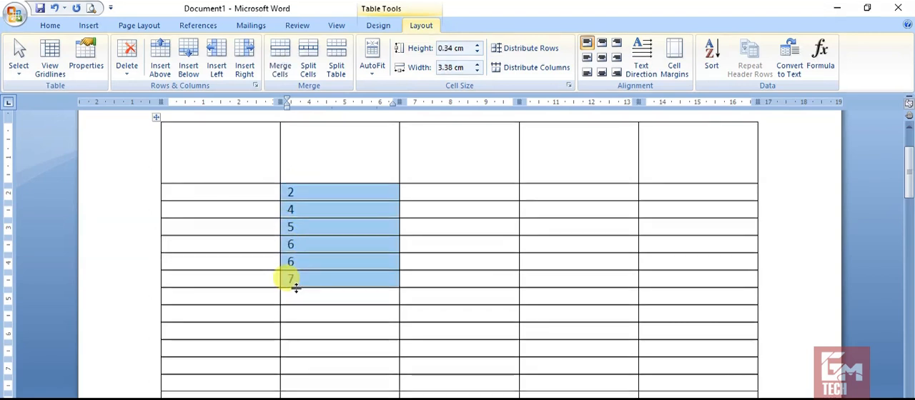
{"action": "left_click", "coordinate": [298, 293]}
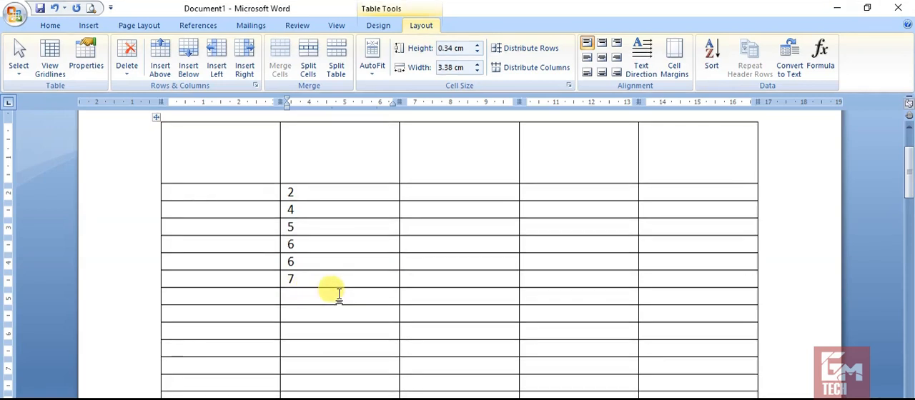
Label the row below the numbers "Total" in the first column.
{"action": "left_click", "coordinate": [246, 290]}
{"action": "type", "text": "Tt"}
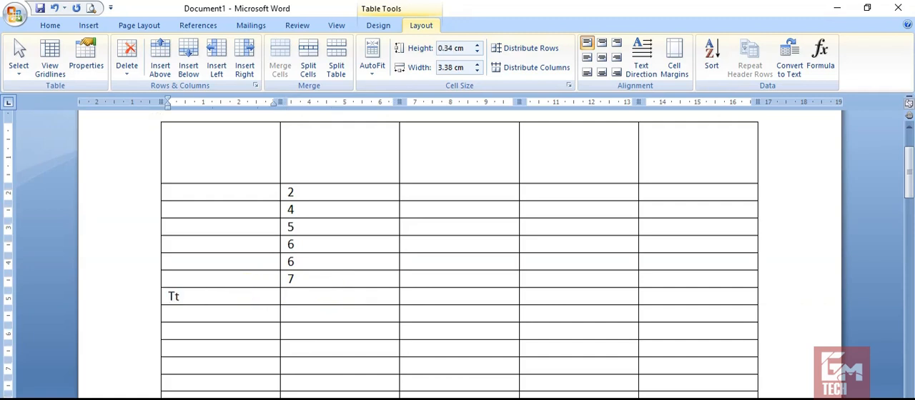
{"action": "key", "text": "BackSpace"}
{"action": "type", "text": "otal"}
Insert the formula =SUM(ABOVE) in the second column of the Total row.
{"action": "left_click", "coordinate": [299, 295]}
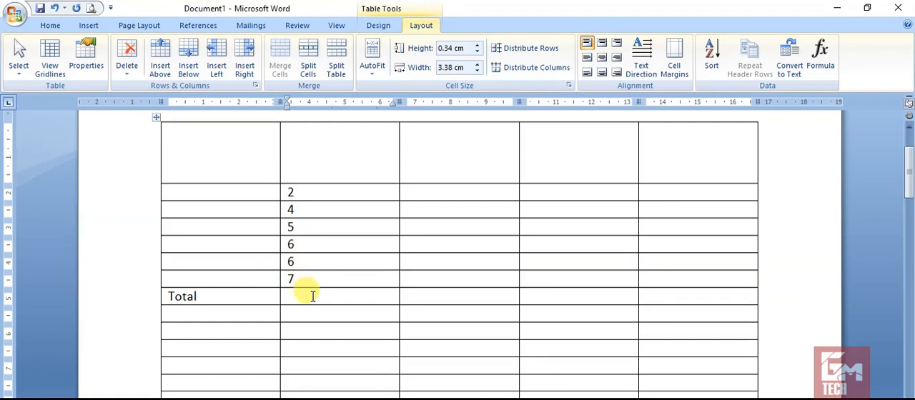
{"action": "left_click", "coordinate": [813, 60]}
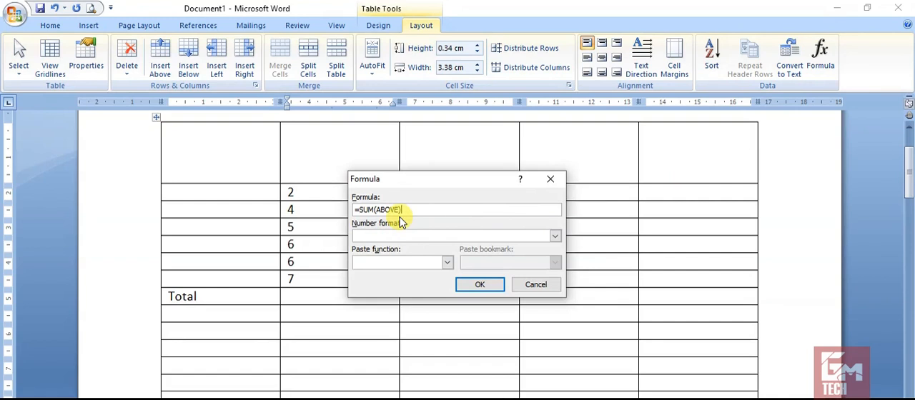
{"action": "left_click", "coordinate": [478, 285]}
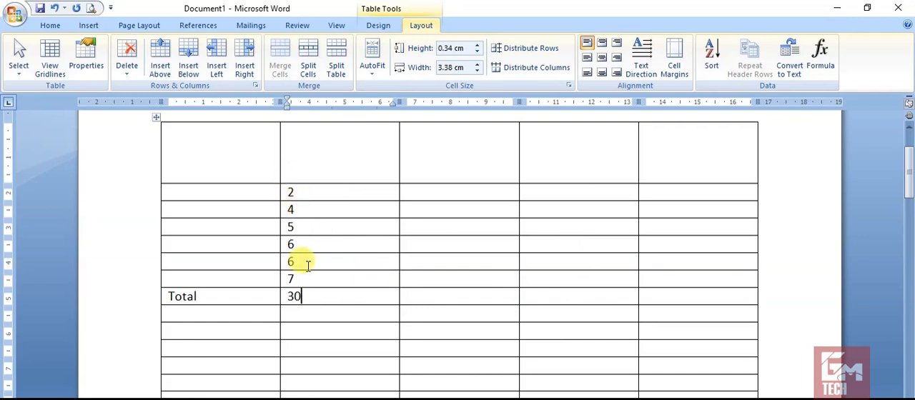
Change the fourth number in the second column to 67 and the third number to 56.
{"action": "key", "text": "BackSpace"}
{"action": "type", "text": "67"}
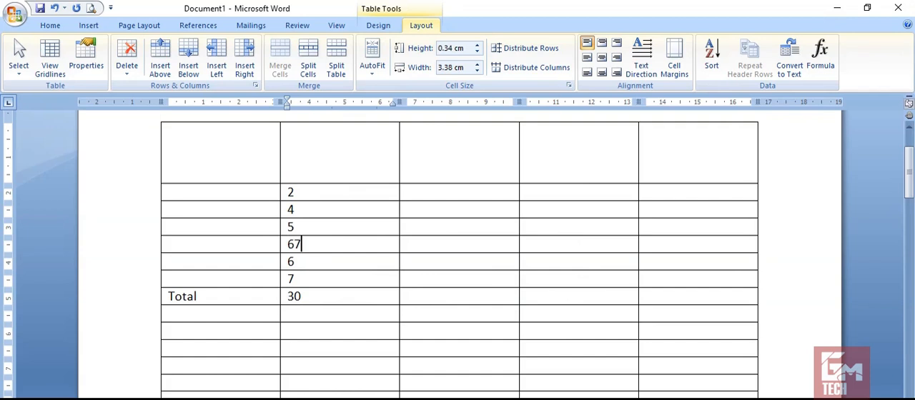
{"action": "left_click", "coordinate": [306, 230]}
{"action": "key", "text": "BackSpace"}
{"action": "type", "text": "56"}
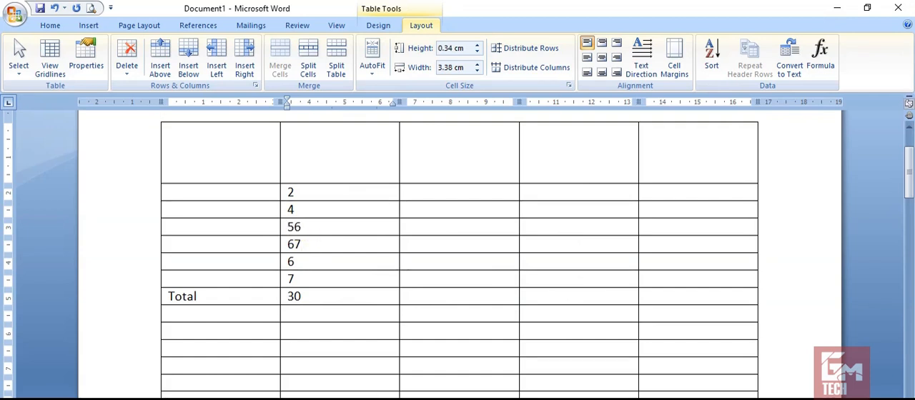
Update the sum field in the Total row to recalculate it with the edited numbers.
{"action": "left_click", "coordinate": [295, 296]}
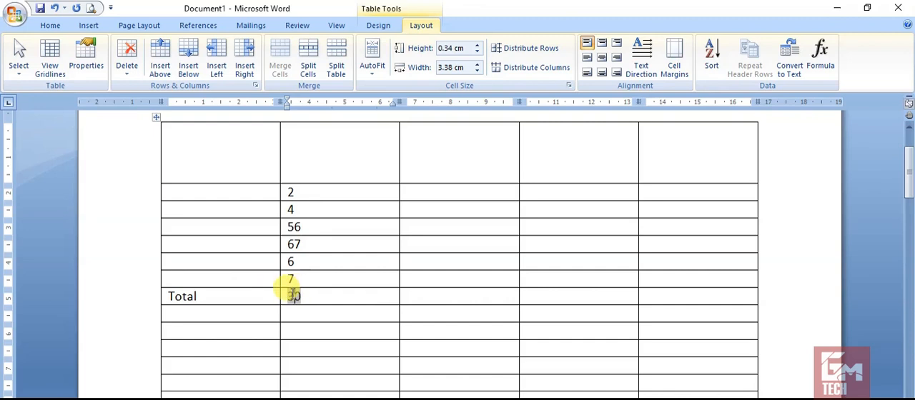
{"action": "right_click", "coordinate": [293, 294]}
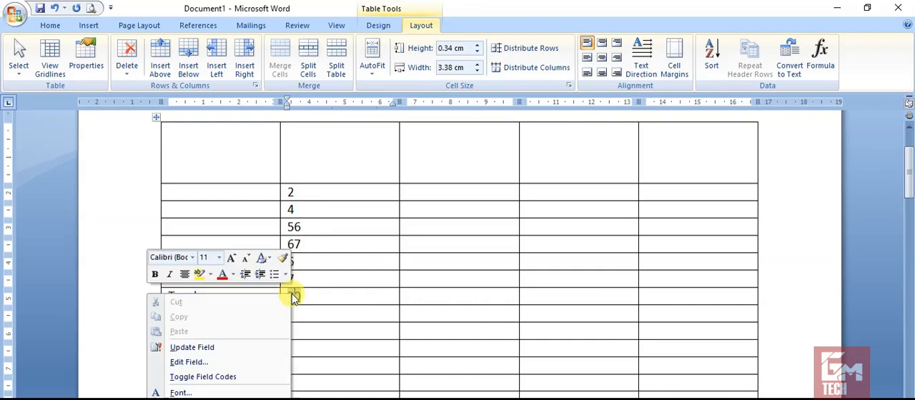
{"action": "left_click", "coordinate": [218, 347]}
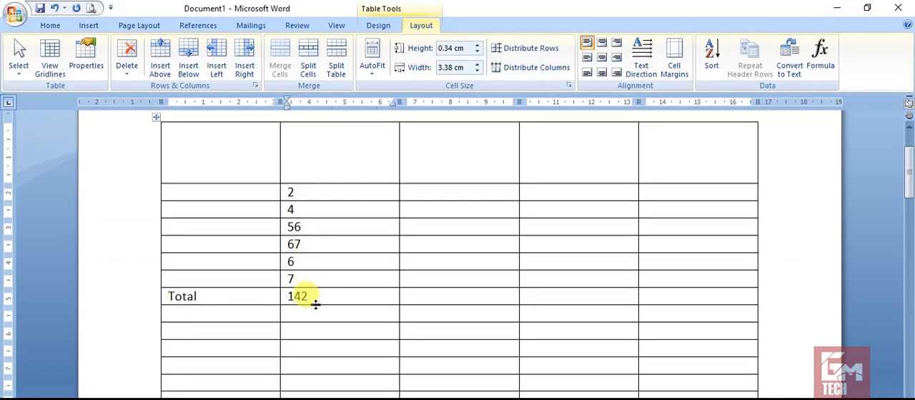
Label the row directly below Total "Count" in the first column.
{"action": "left_click", "coordinate": [179, 333]}
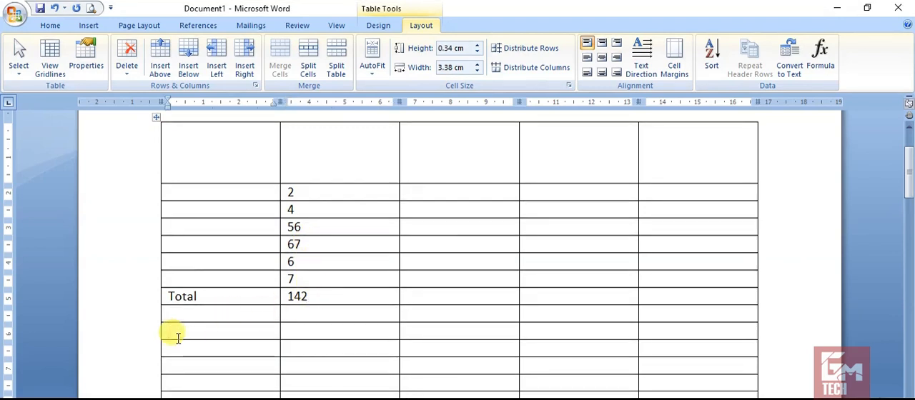
{"action": "left_click", "coordinate": [213, 315]}
{"action": "type", "text": "Count"}
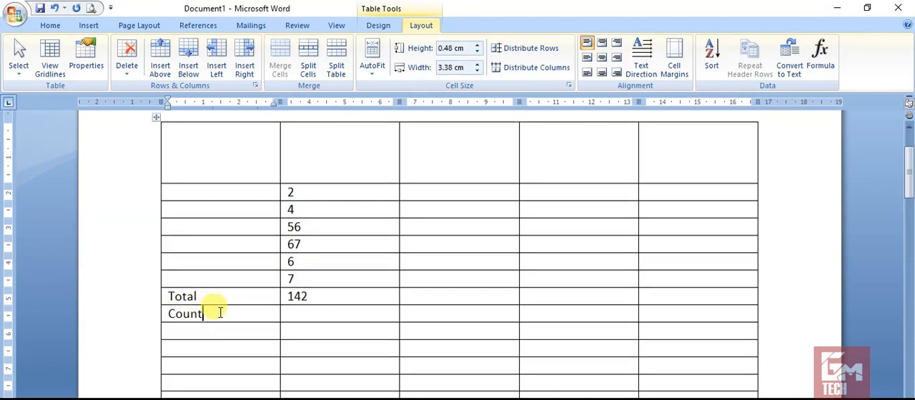
Insert the formula =COUNT(above) in the second column of the Count row, replacing the suggested formula.
{"action": "left_click", "coordinate": [293, 315]}
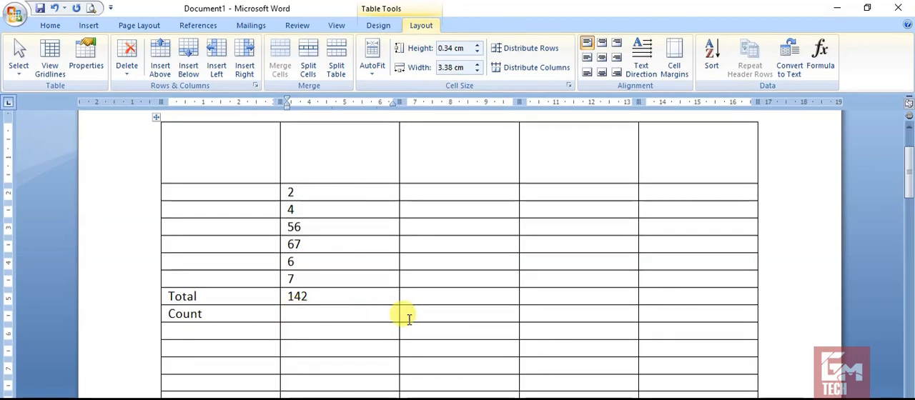
{"action": "left_click", "coordinate": [823, 56]}
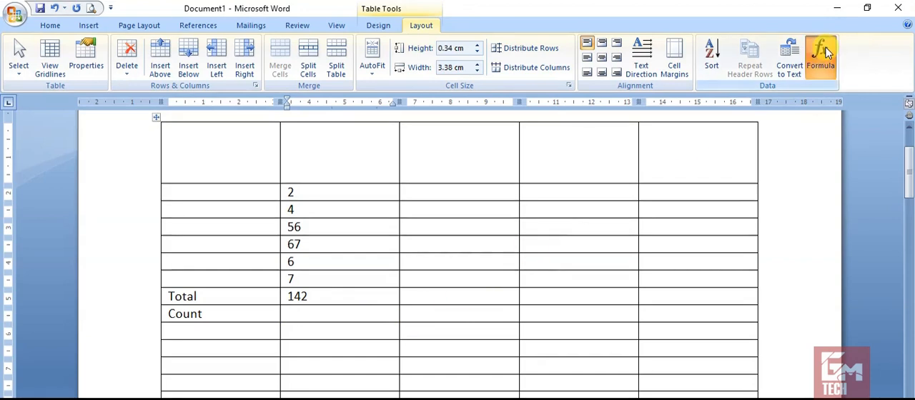
{"action": "key", "text": "BackSpace"}
{"action": "key", "text": "BackSpace"}
{"action": "key", "text": "BackSpace"}
{"action": "key", "text": "BackSpace"}
{"action": "key", "text": "BackSpace"}
{"action": "key", "text": "BackSpace"}
{"action": "key", "text": "BackSpace"}
{"action": "key", "text": "BackSpace"}
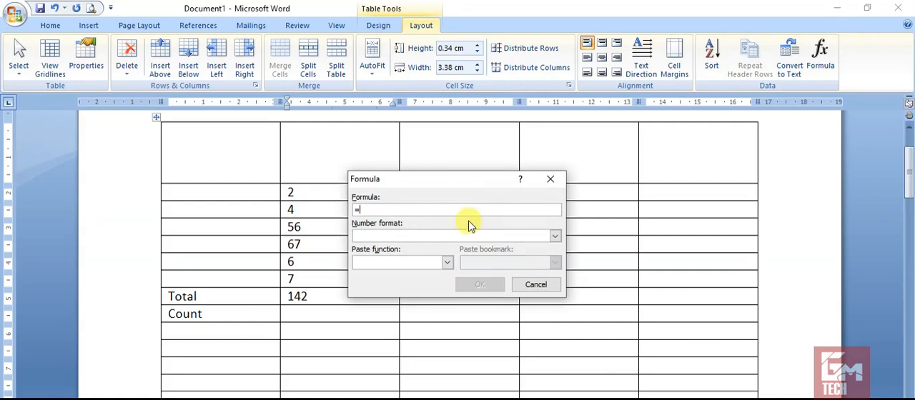
{"action": "left_click", "coordinate": [448, 262]}
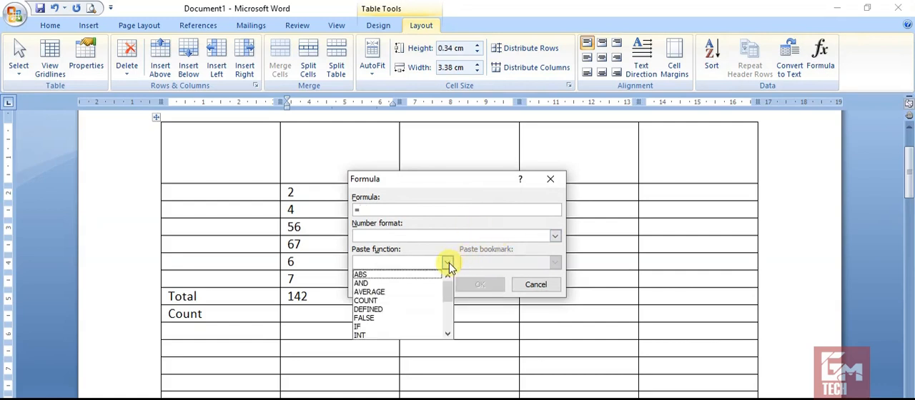
{"action": "left_click", "coordinate": [383, 302]}
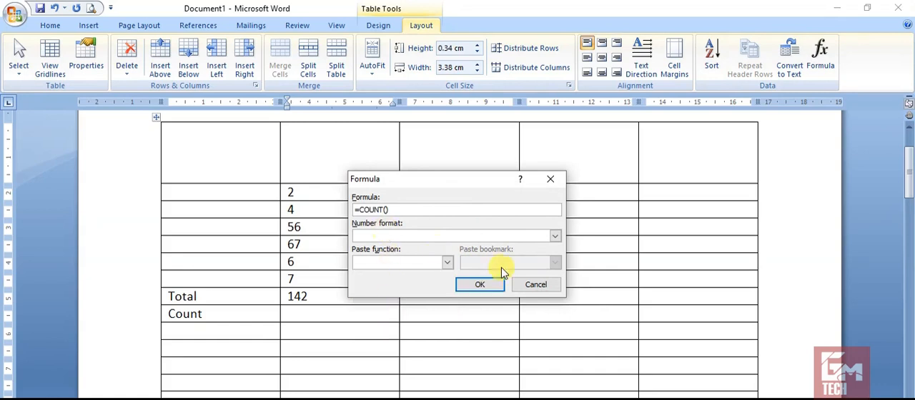
{"action": "type", "text": "above"}
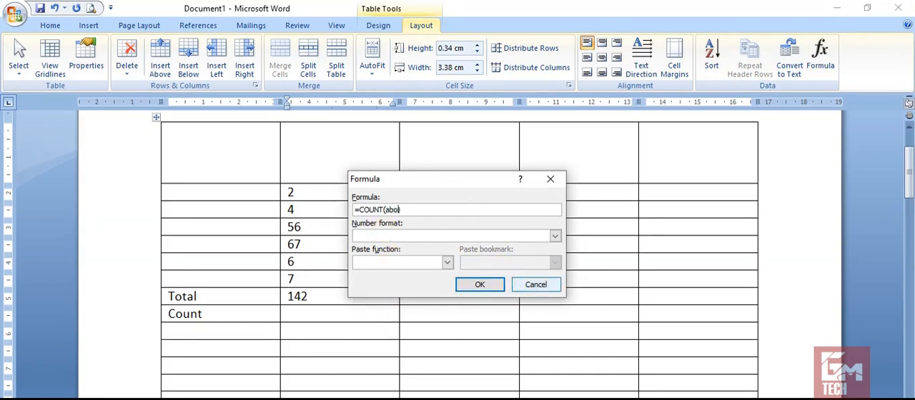
{"action": "left_click", "coordinate": [484, 285]}
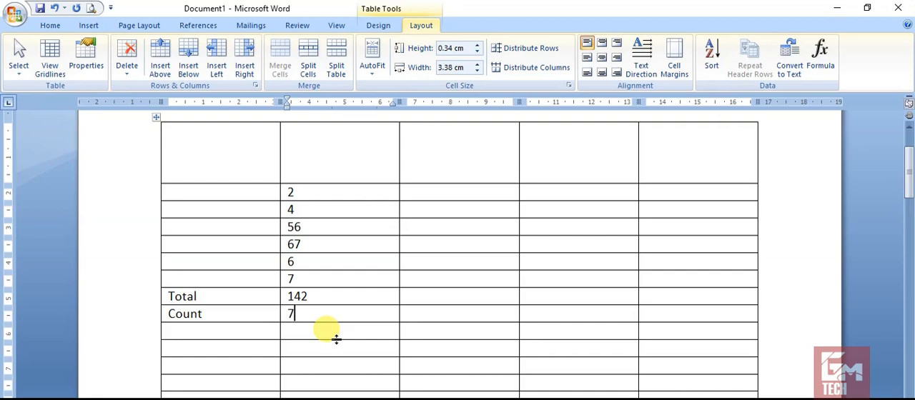
Enter 34 in the third column of the Total row.
{"action": "left_click", "coordinate": [449, 297]}
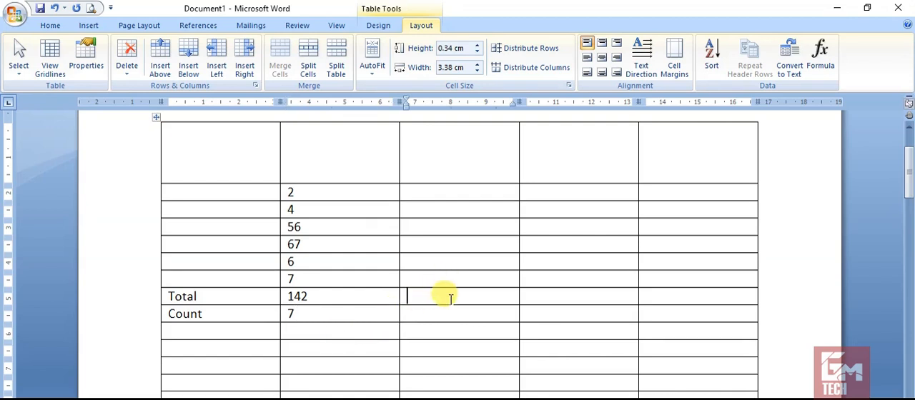
{"action": "type", "text": "ewr"}
{"action": "key", "text": "BackSpace"}
{"action": "key", "text": "BackSpace"}
{"action": "key", "text": "BackSpace"}
{"action": "type", "text": "34"}
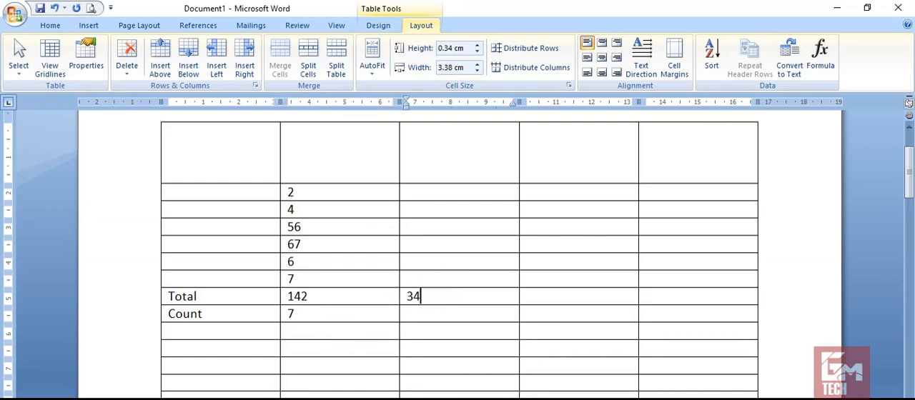
Insert the formula =SUM(LEFT) in the fourth column of the Total row.
{"action": "left_click", "coordinate": [584, 296]}
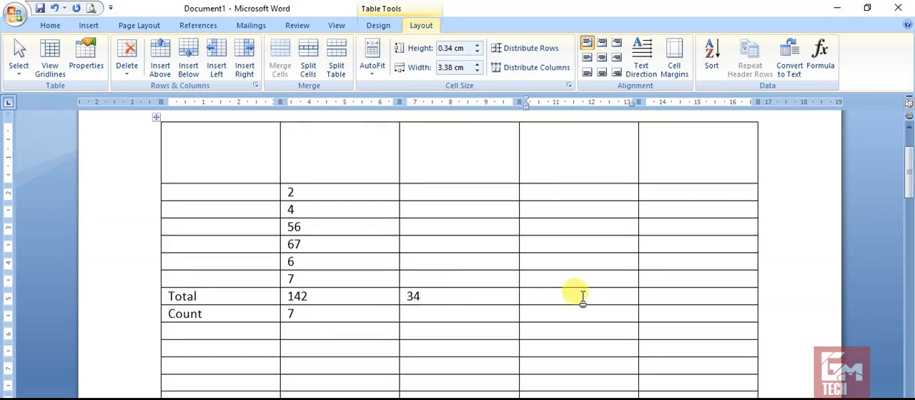
{"action": "left_click", "coordinate": [819, 58]}
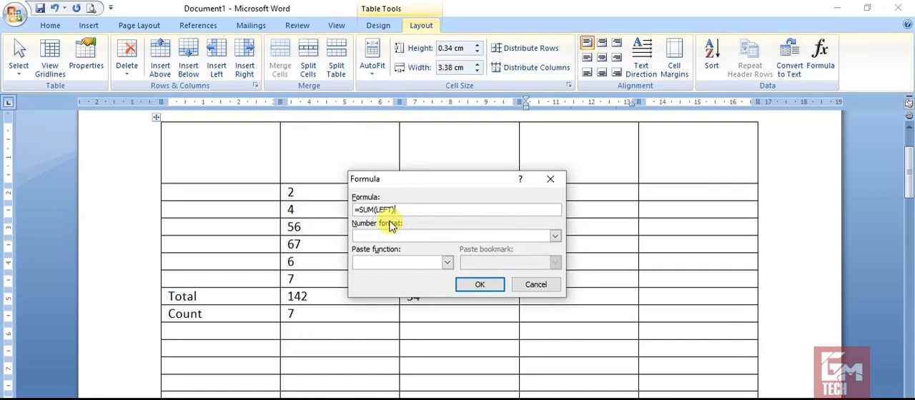
{"action": "left_click", "coordinate": [497, 287]}
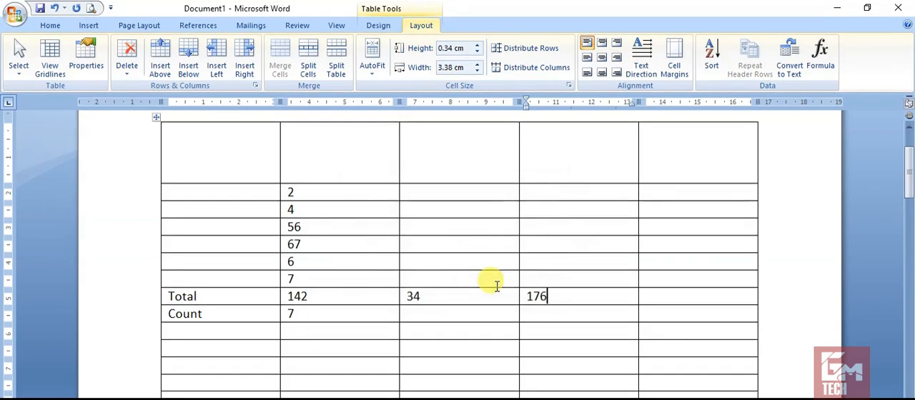
Try copying the Total row's third and fourth cells into its last column, and undo the paste.
{"action": "left_click", "coordinate": [412, 297]}
{"action": "left_click", "coordinate": [358, 300]}
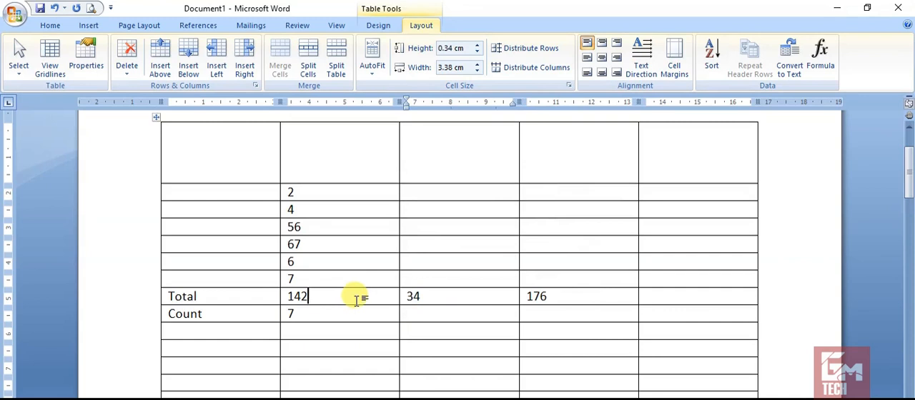
{"action": "key", "text": "Tab"}
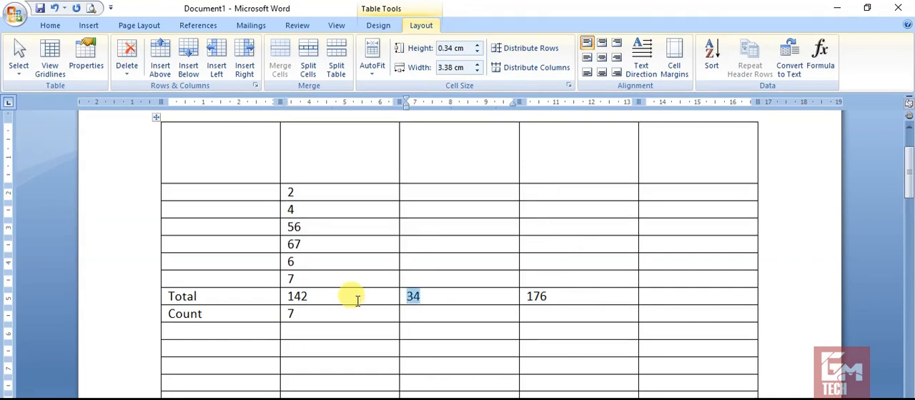
{"action": "key", "text": "shift+Right"}
{"action": "key", "text": "shift+Right"}
{"action": "key", "text": "ctrl+c"}
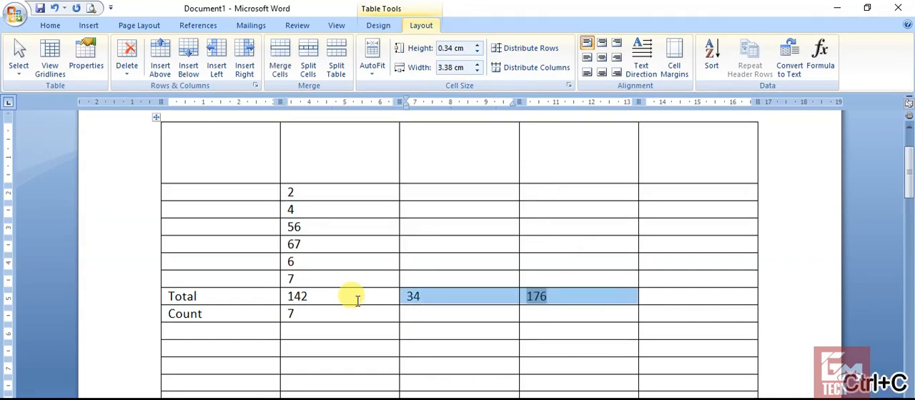
{"action": "left_click", "coordinate": [668, 297]}
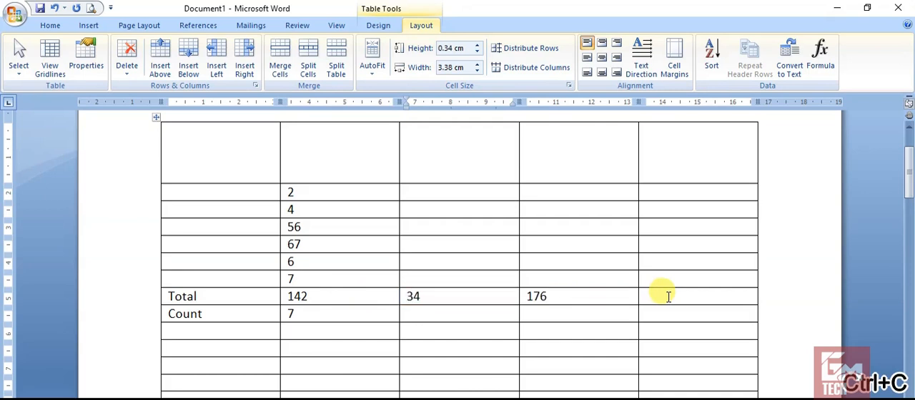
{"action": "key", "text": "ctrl+v"}
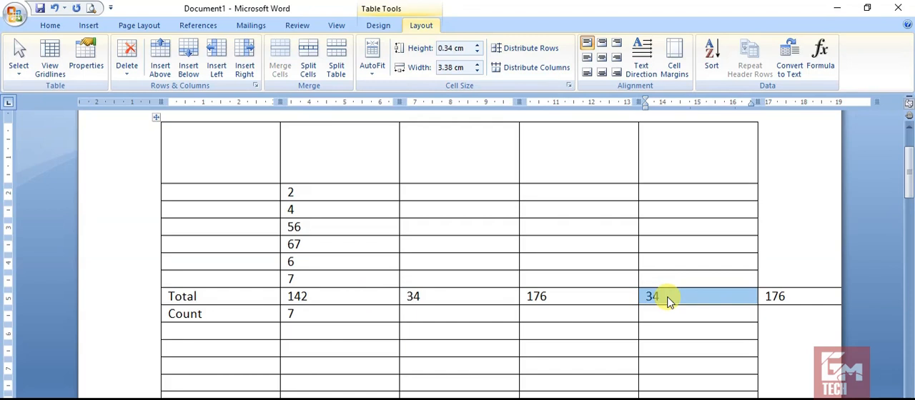
{"action": "key", "text": "ctrl+z"}
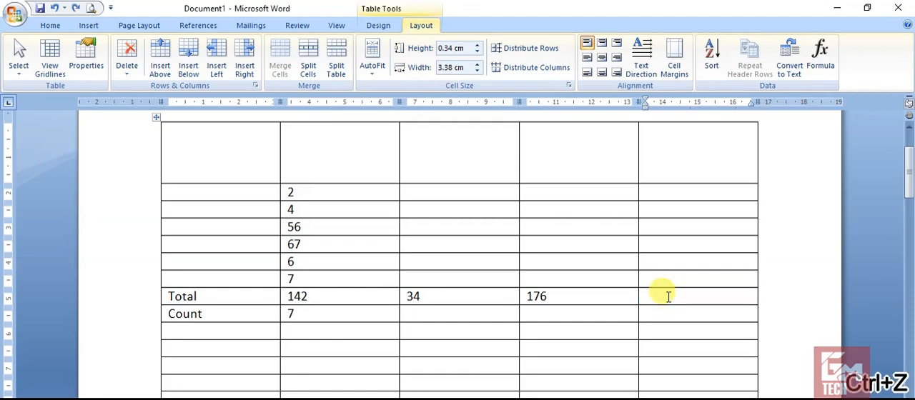
Enter 45 in the last column of the Total row and clear the number in its third column.
{"action": "type", "text": "45"}
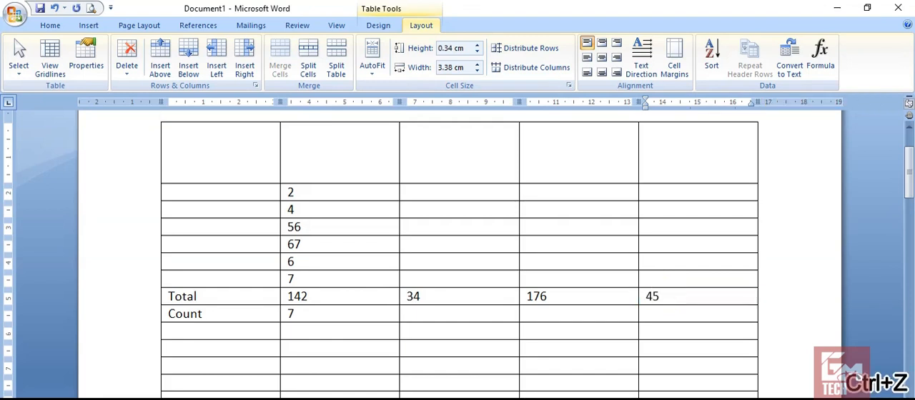
{"action": "left_click", "coordinate": [494, 291]}
{"action": "key", "text": "BackSpace"}
{"action": "key", "text": "BackSpace"}
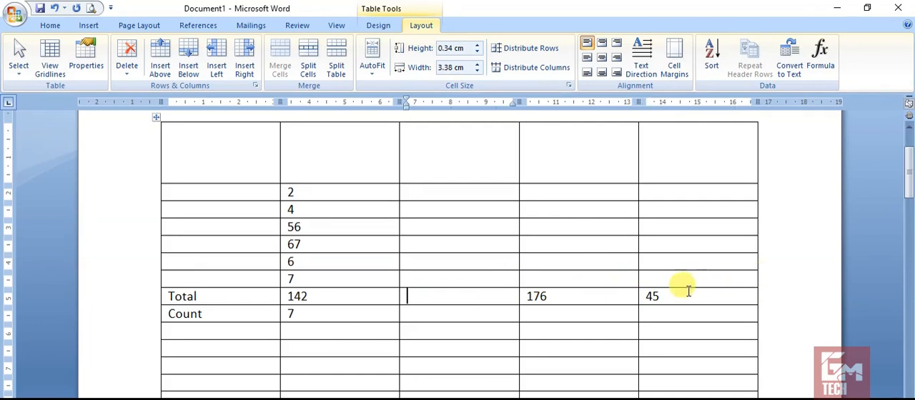
Insert the formula =SUM(right) in the emptied third column of the Total row, replacing the suggested LEFT argument.
{"action": "left_click", "coordinate": [820, 58]}
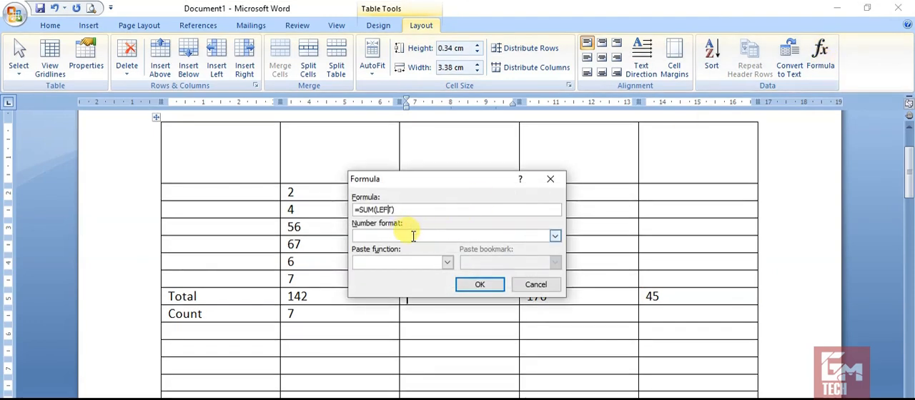
{"action": "key", "text": "BackSpace"}
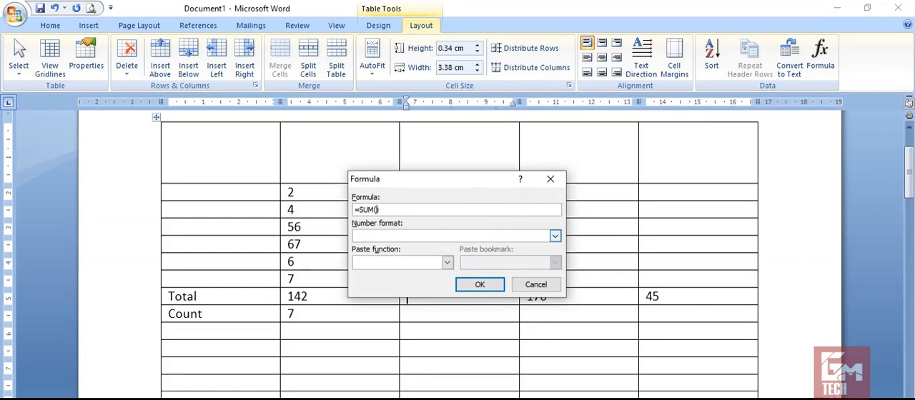
{"action": "type", "text": "right"}
{"action": "left_click", "coordinate": [489, 285]}
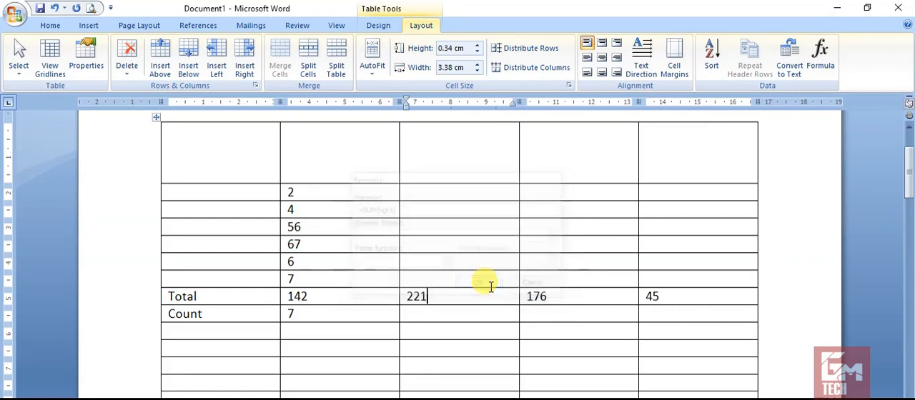